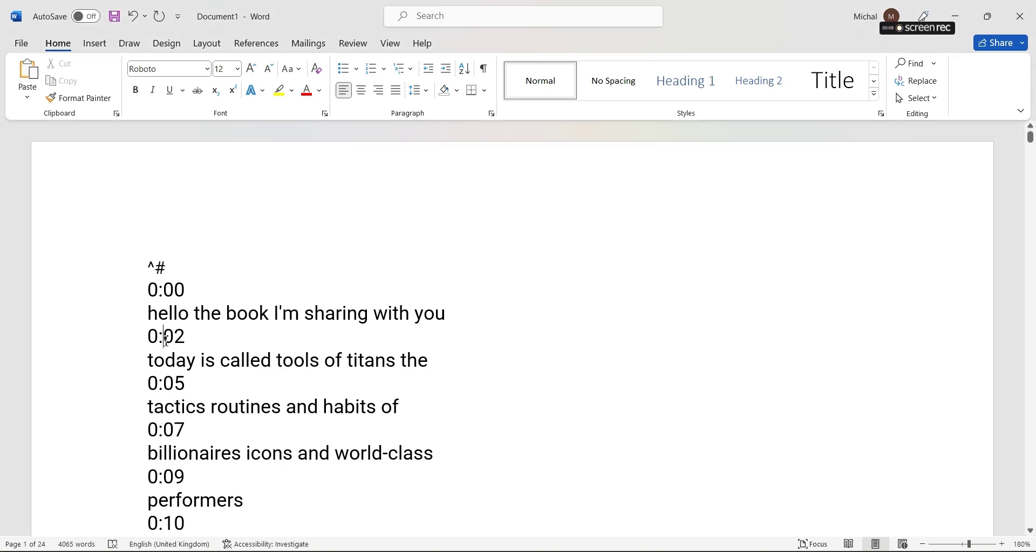
# Select the 0:02 timestamp, then look through the paragraph styles list
pyautogui.doubleClick(175, 334)
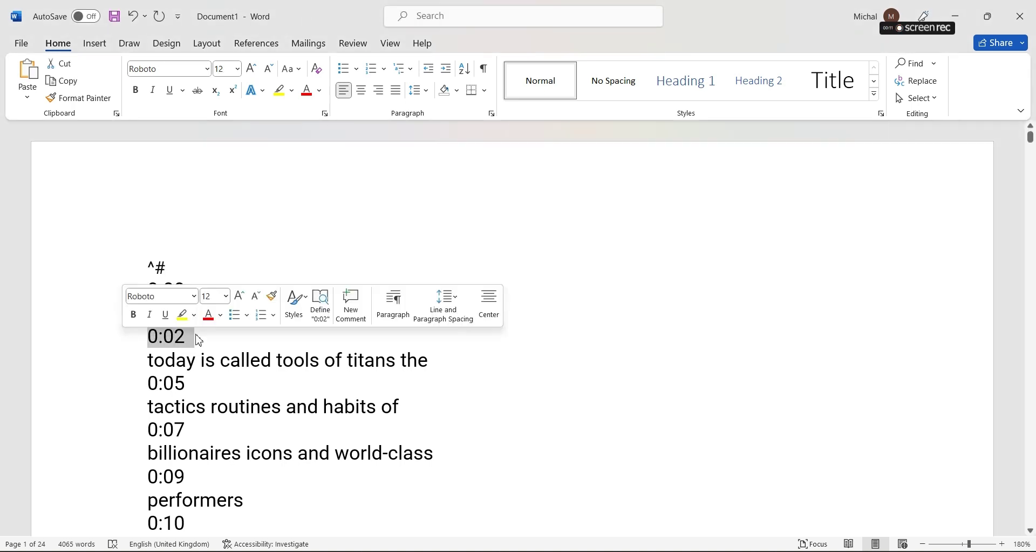
pyautogui.click(724, 206)
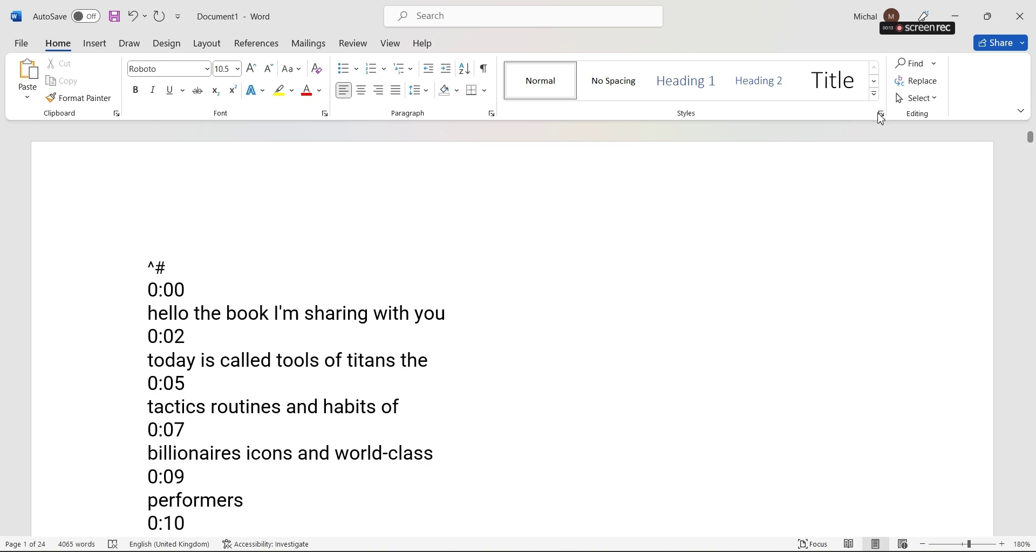
pyautogui.click(881, 113)
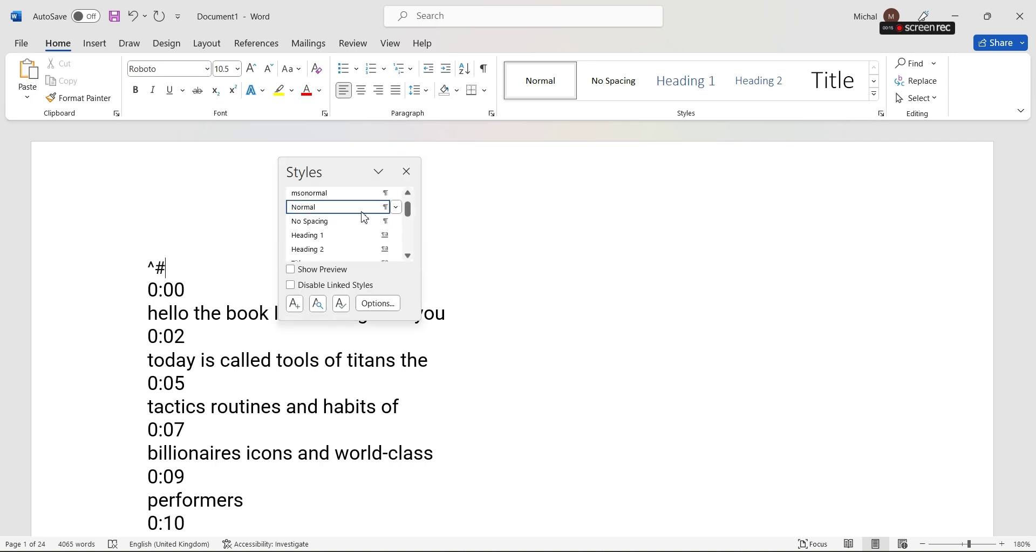
pyautogui.scroll(1, 407, 209)
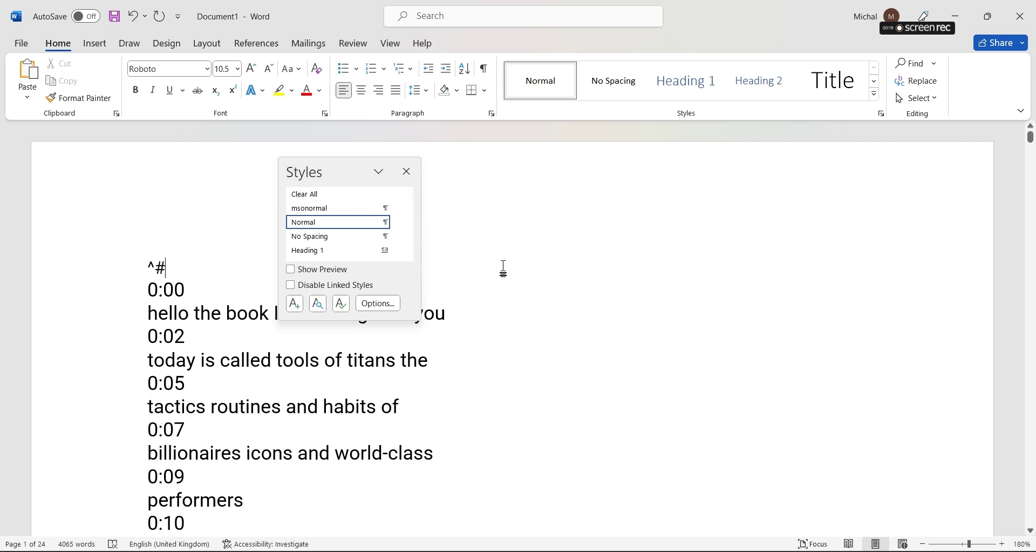
pyautogui.click(405, 172)
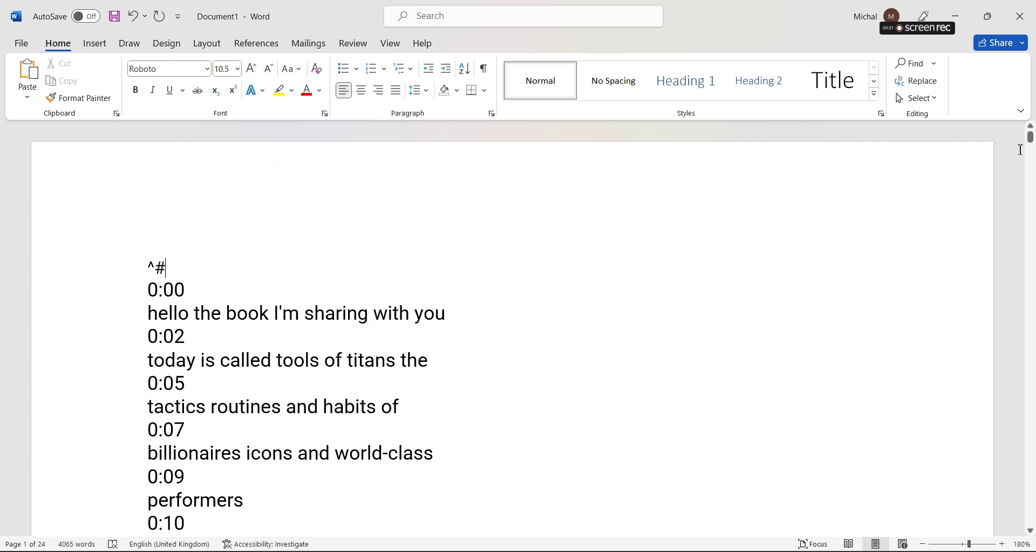
# Replace every digit (^#) with nothing, removing 2,071 digits
pyautogui.click(922, 79)
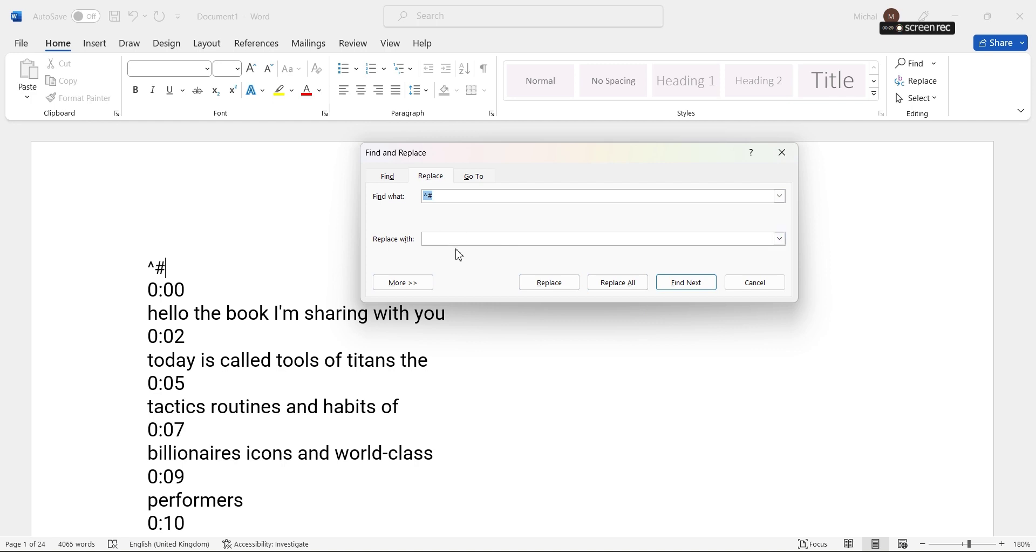
pyautogui.click(619, 285)
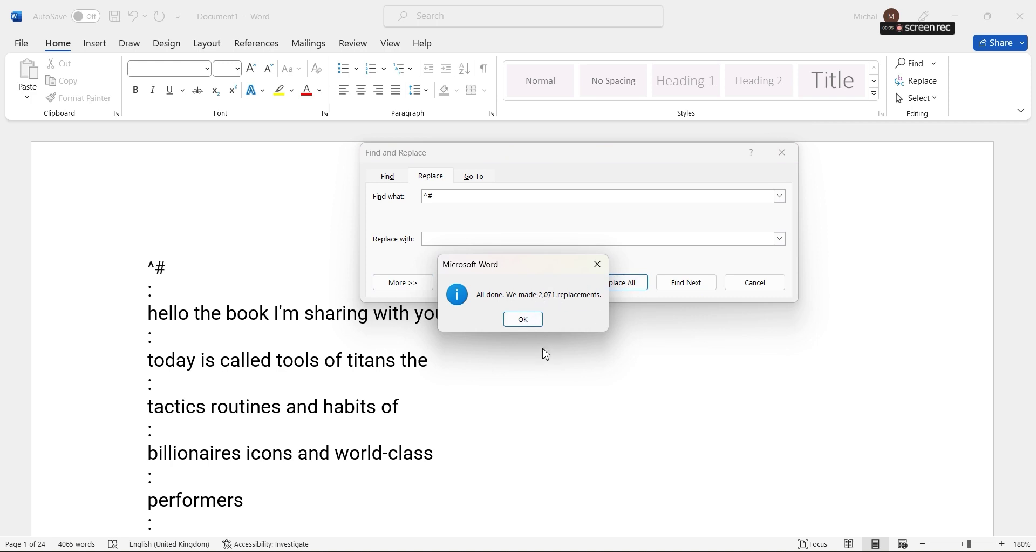
pyautogui.click(529, 321)
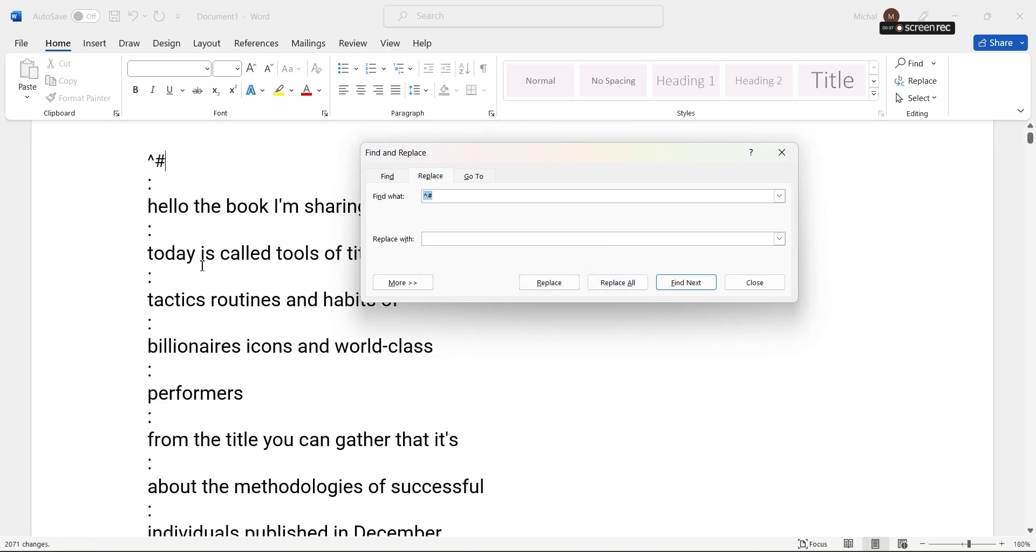
pyautogui.scroll(3, 203, 267)
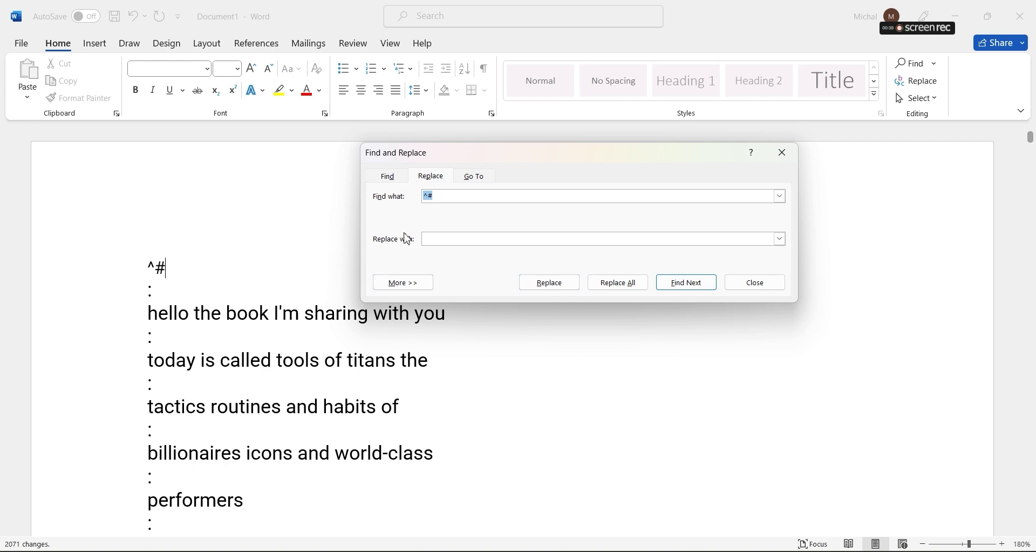
# Replace every leftover ':' with nothing, then close Find and Replace
pyautogui.press('Delete')
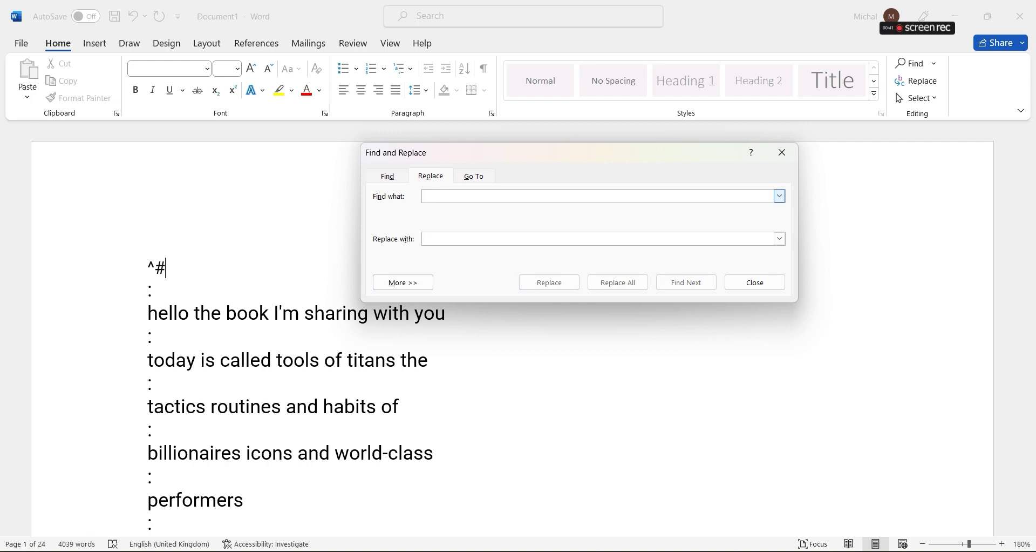
pyautogui.write(':')
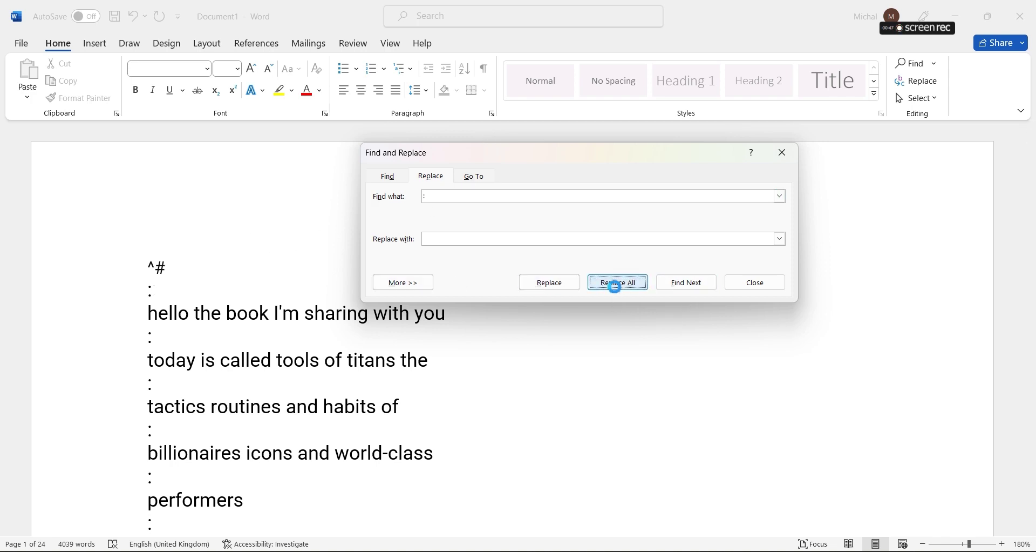
pyautogui.click(618, 282)
pyautogui.click(523, 319)
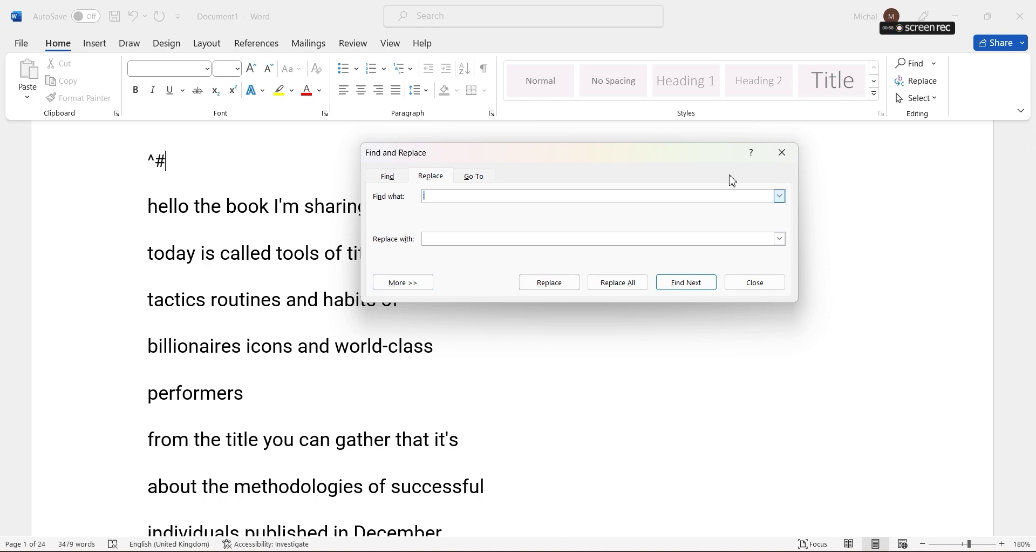
pyautogui.click(782, 152)
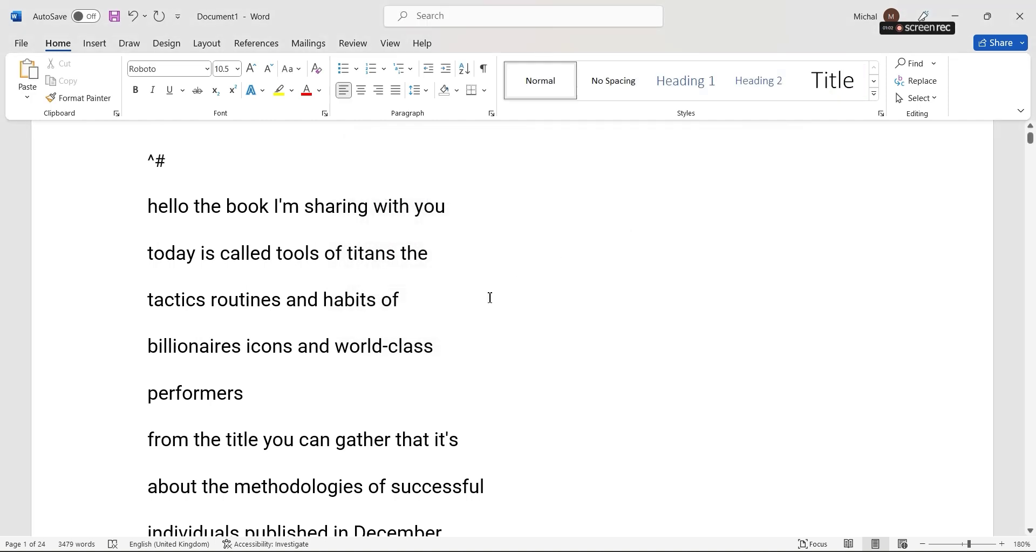
# Undo the colon and digit removals to restore the timestamps, then deselect '2016'
pyautogui.press('alt')
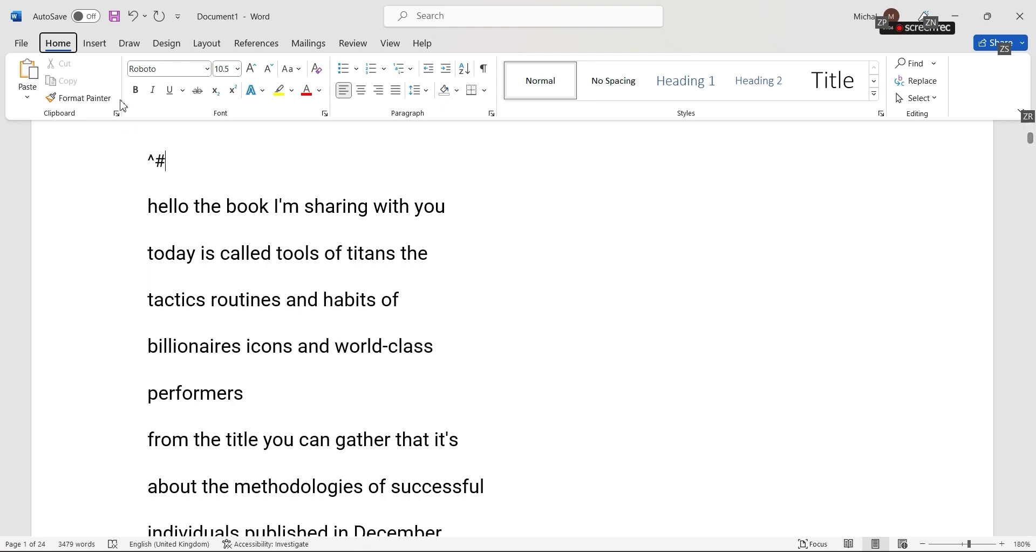
pyautogui.press('Escape')
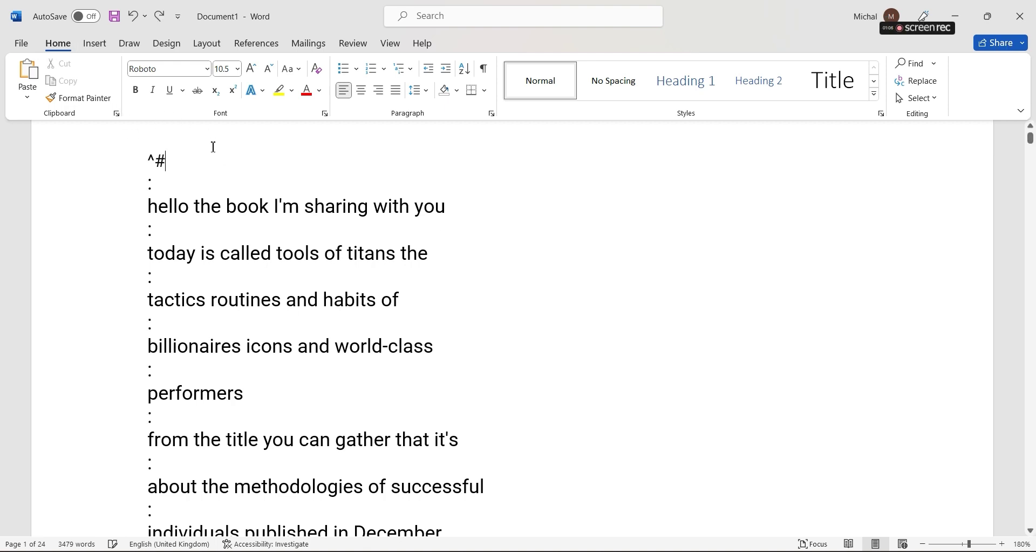
pyautogui.hotkey('ctrl', 'z')
pyautogui.scroll(-5, 267, 217)
pyautogui.scroll(-1, 364, 267)
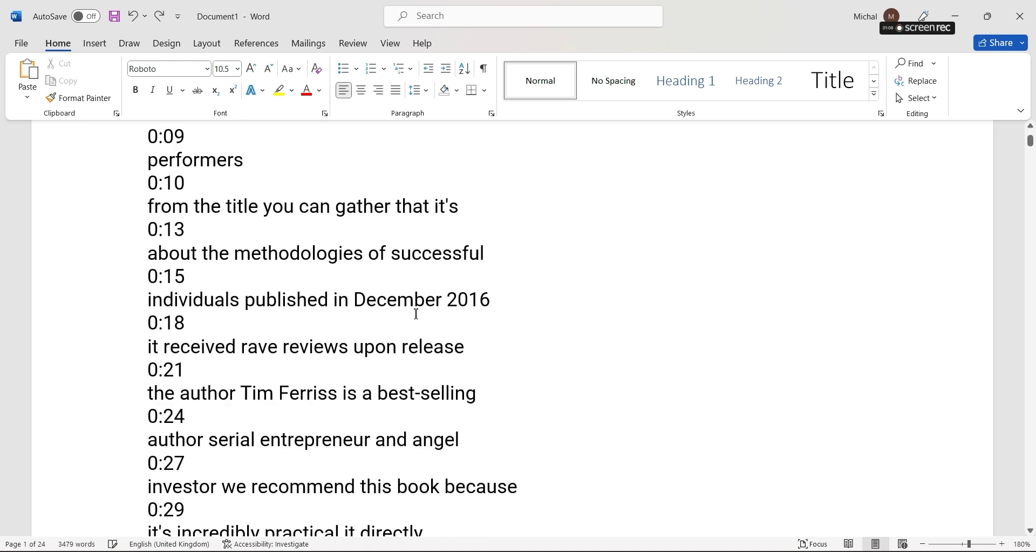
pyautogui.moveTo(448, 299)
pyautogui.mouseDown()
pyautogui.moveTo(503, 309)
pyautogui.moveTo(500, 320)
pyautogui.mouseUp()
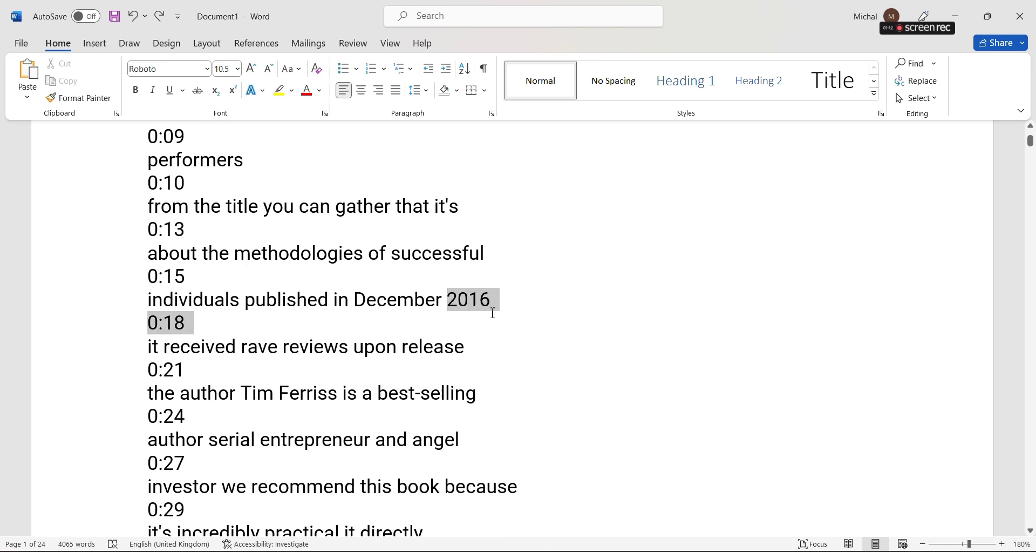
pyautogui.scroll(3, 882, 122)
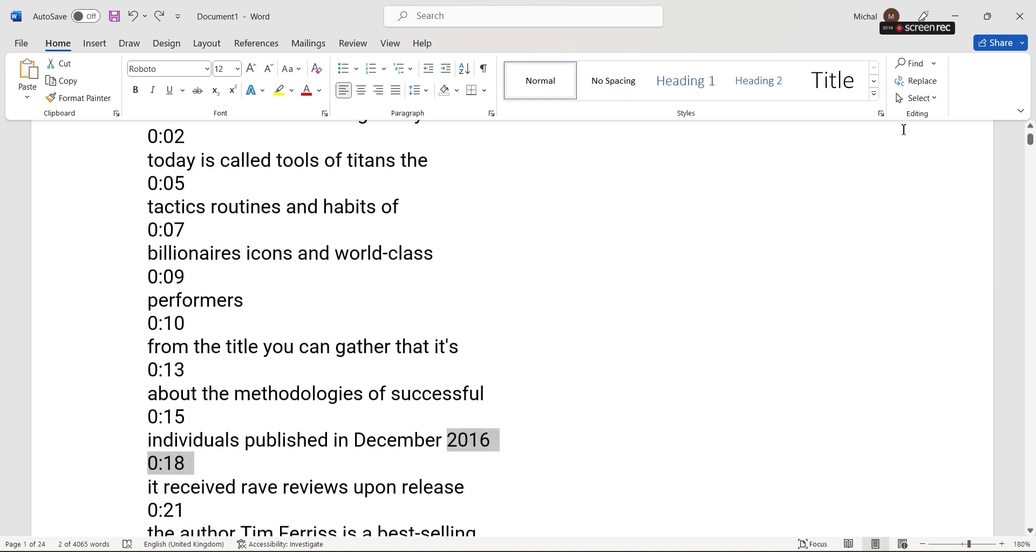
pyautogui.scroll(3, 907, 105)
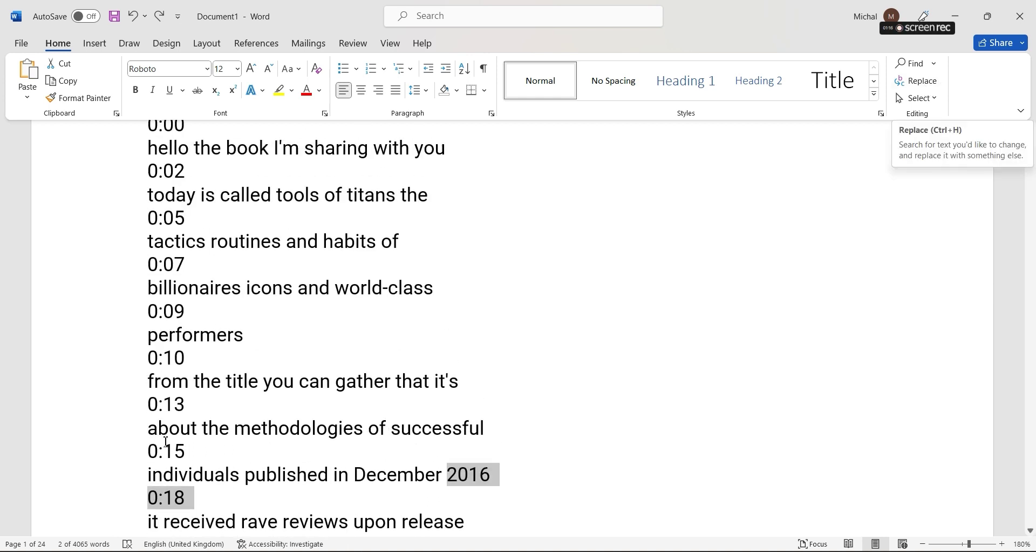
pyautogui.click(191, 451)
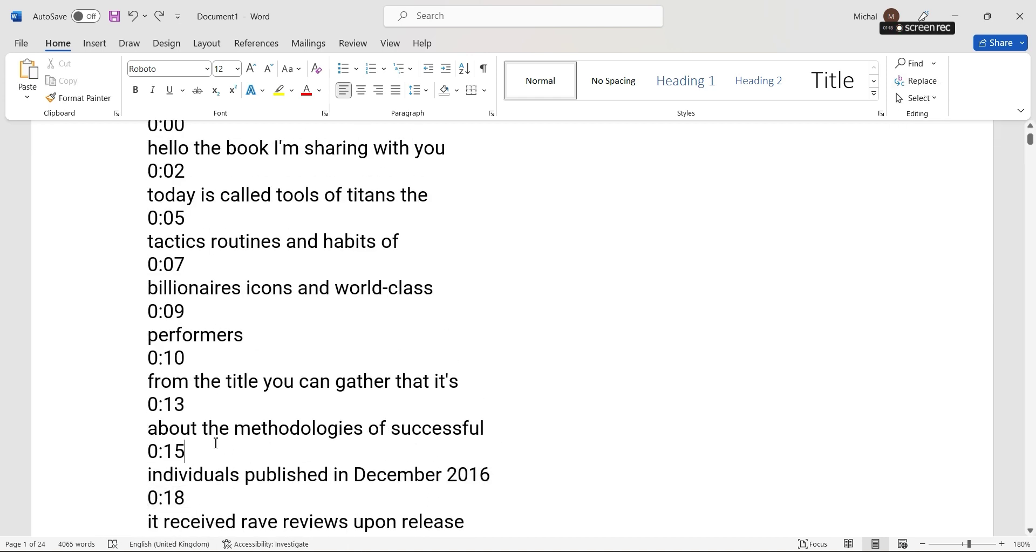
# Enter the ^# any-digit code as the Find and Replace search term
pyautogui.click(921, 80)
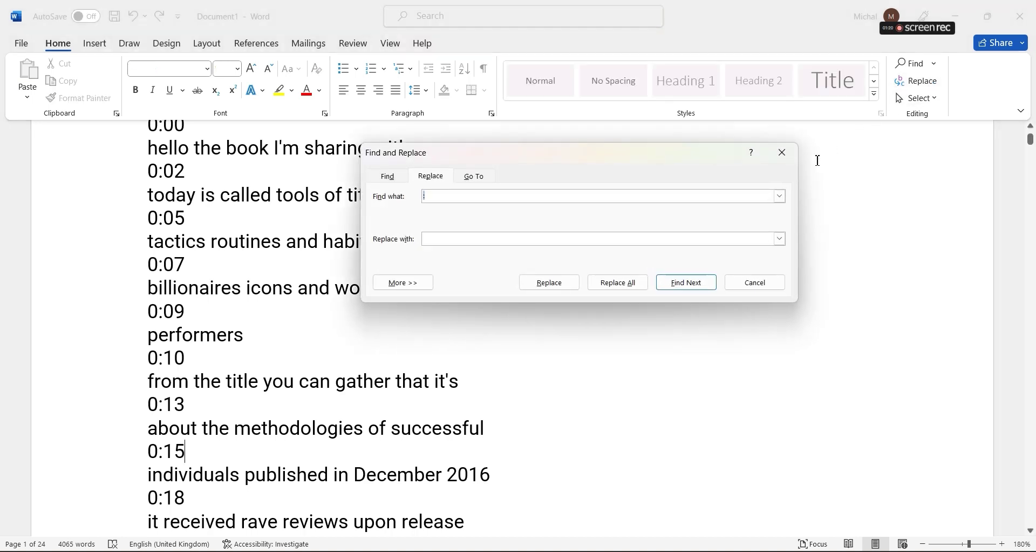
pyautogui.click(549, 282)
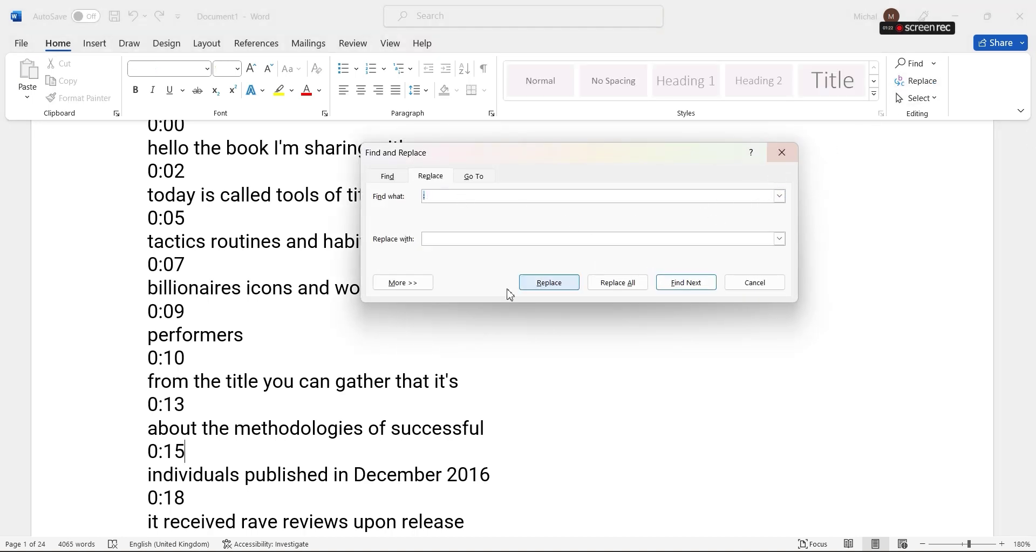
pyautogui.click(154, 243)
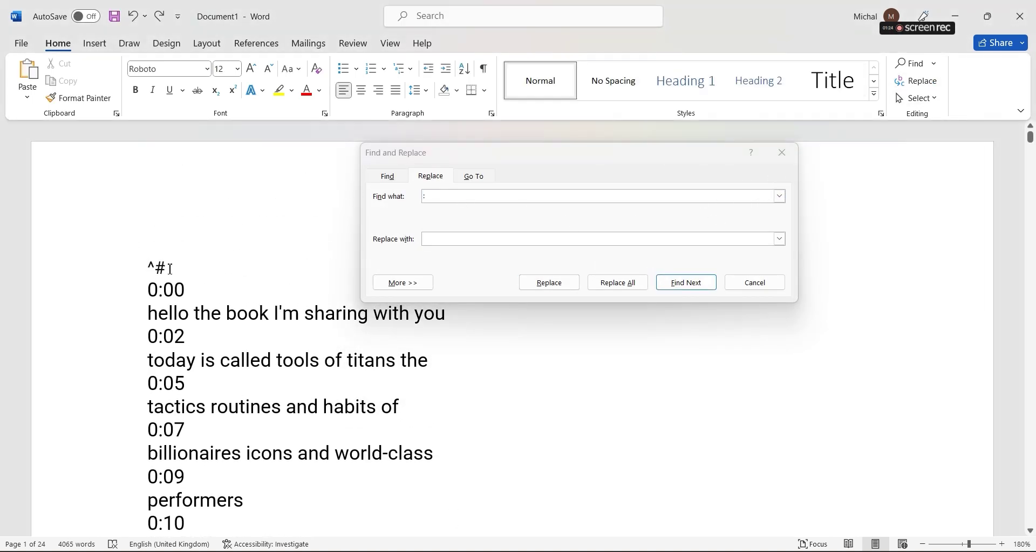
pyautogui.doubleClick(158, 267)
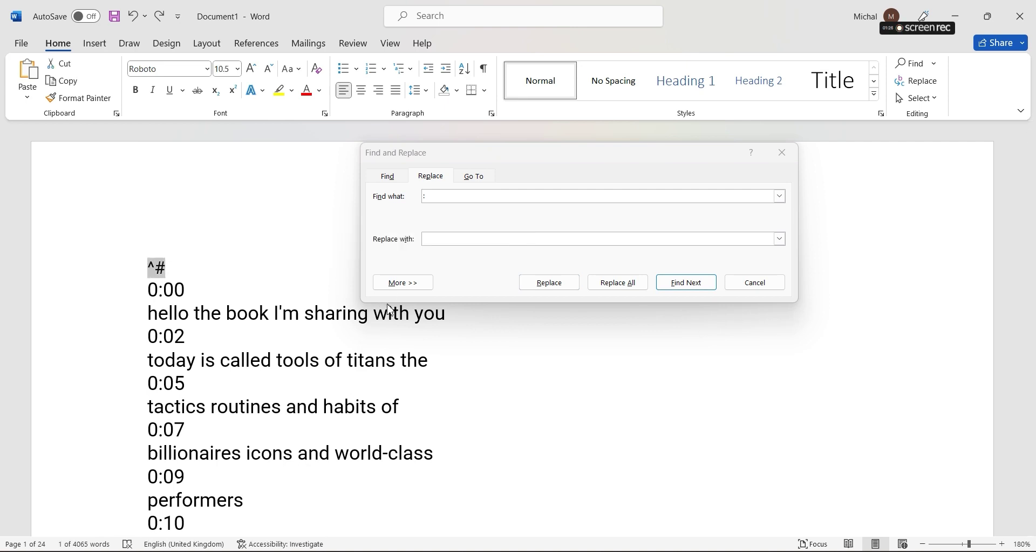
pyautogui.click(599, 195)
pyautogui.write('^#')
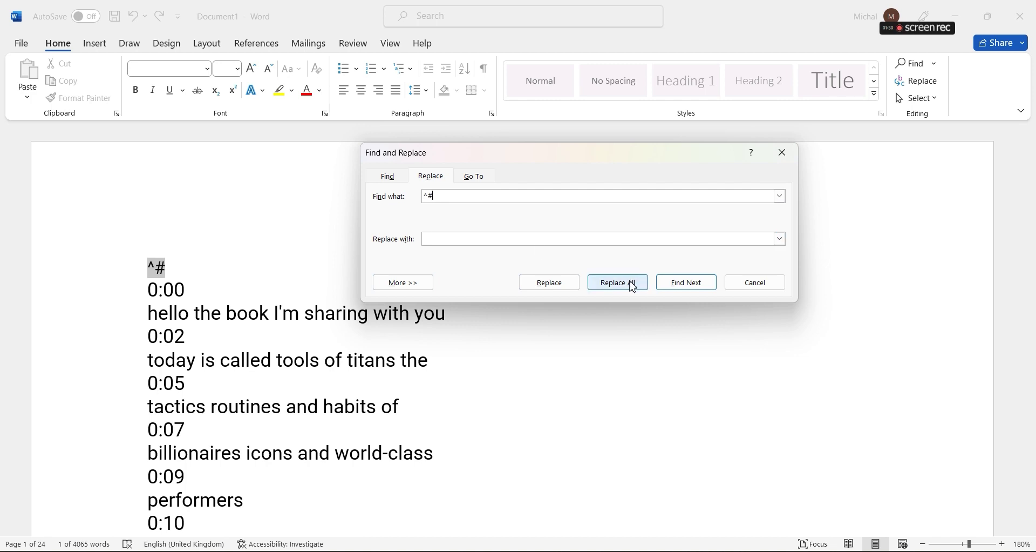
# Step through the transcript's digit matches with Find Next
pyautogui.click(686, 282)
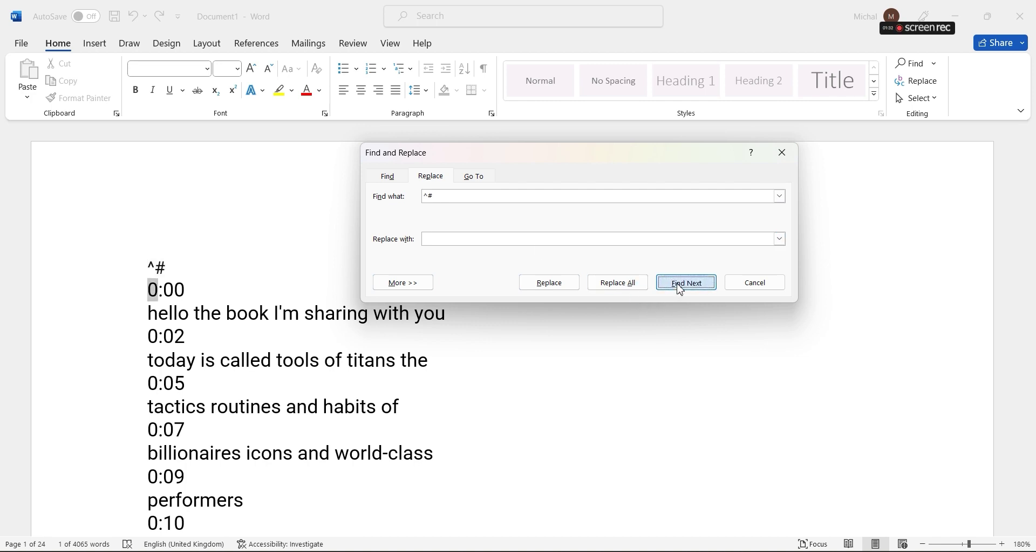
pyautogui.click(685, 282)
pyautogui.click(686, 283)
pyautogui.click(685, 282)
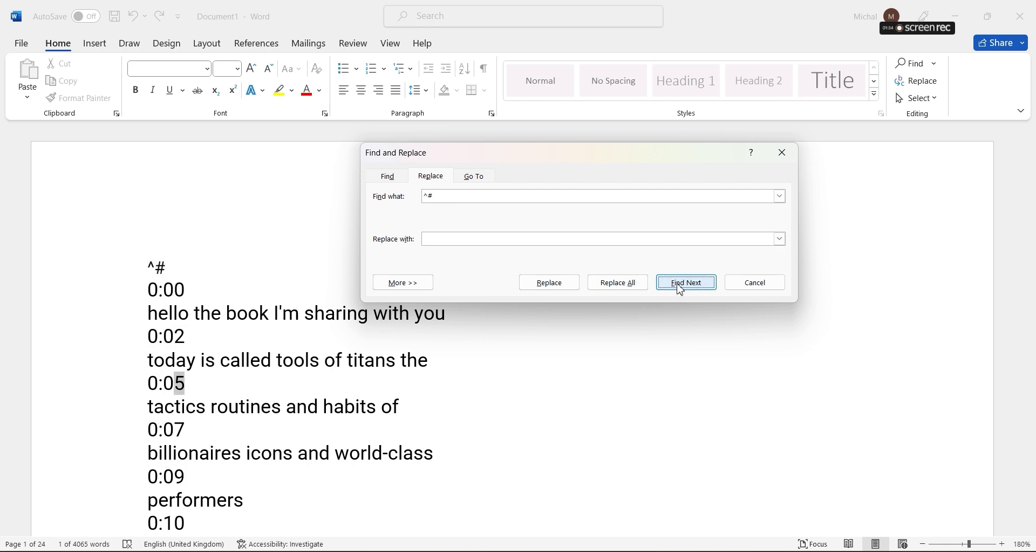
pyautogui.click(685, 282)
pyautogui.click(680, 287)
pyautogui.click(680, 287)
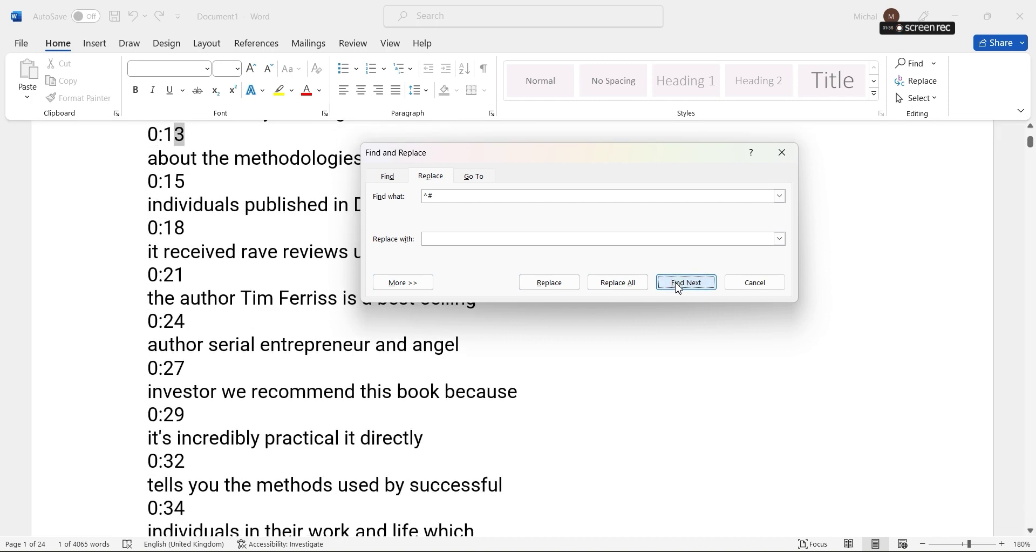
pyautogui.click(680, 287)
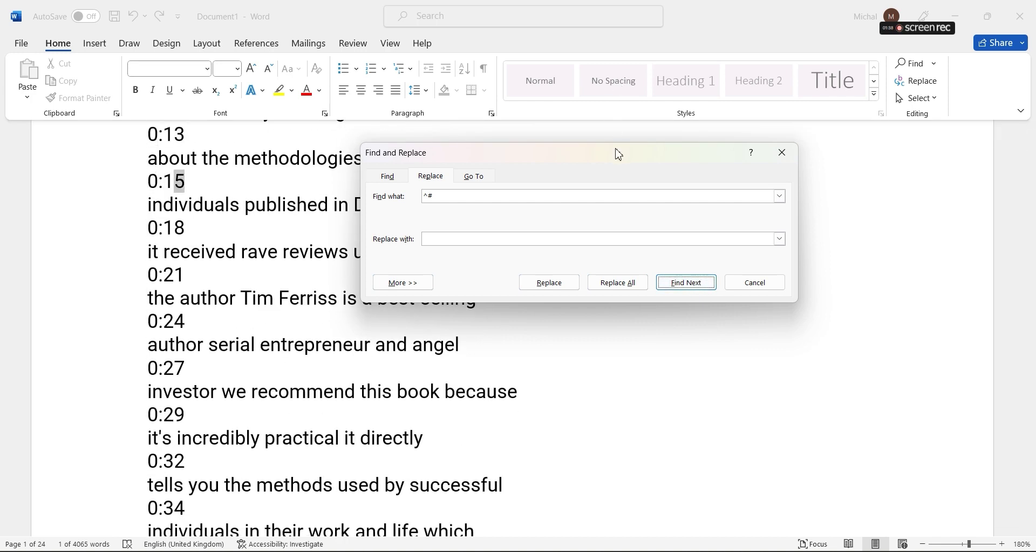
# Move the dialog aside, reach the 0:18 digits, and remove its leading 0
pyautogui.moveTo(619, 152); pyautogui.dragTo(718, 283)
pyautogui.click(786, 413)
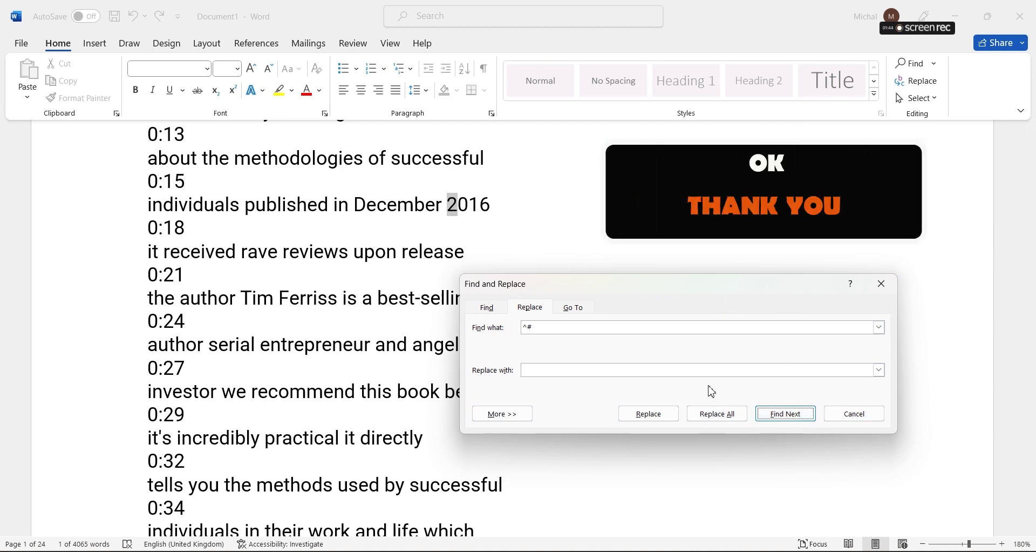
pyautogui.click(785, 414)
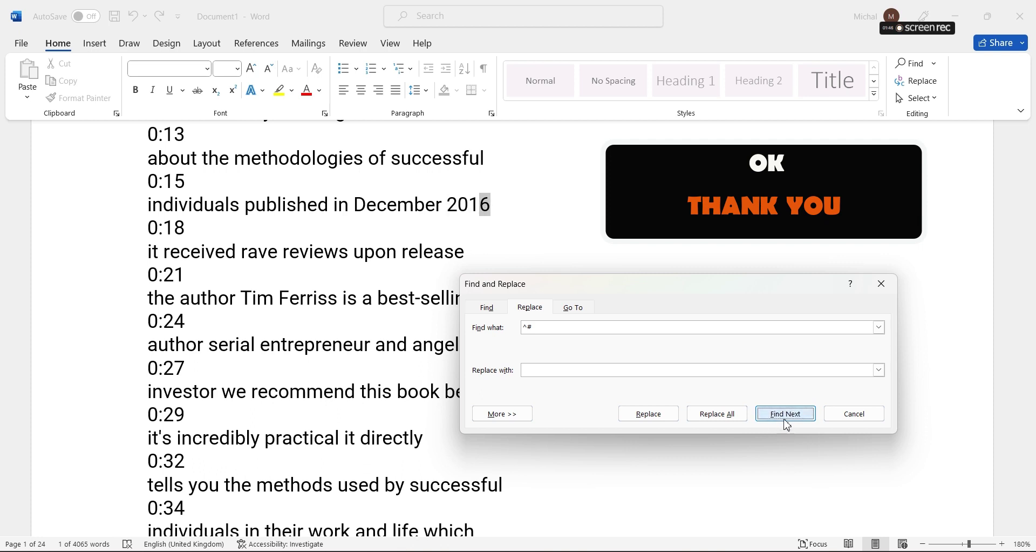
pyautogui.click(785, 414)
pyautogui.click(649, 414)
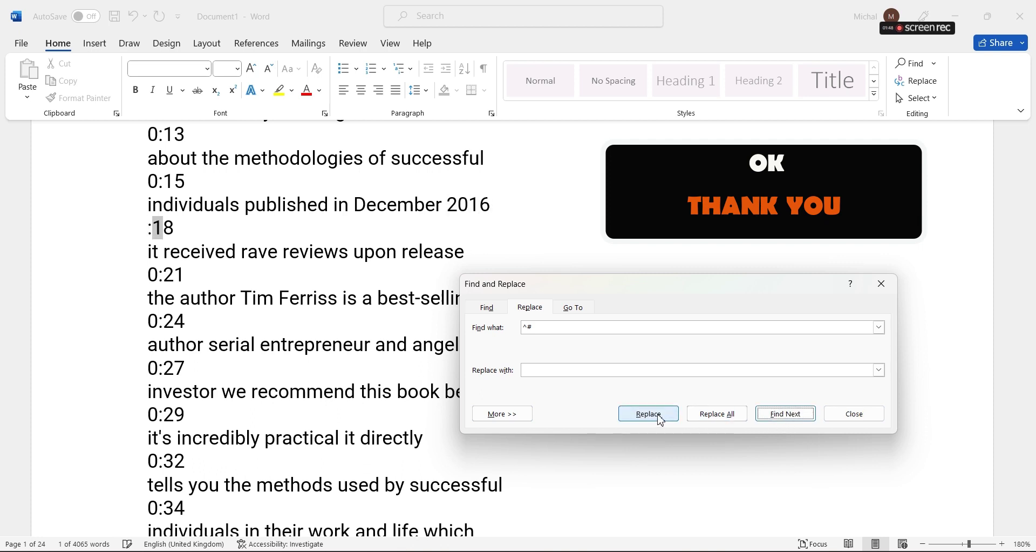